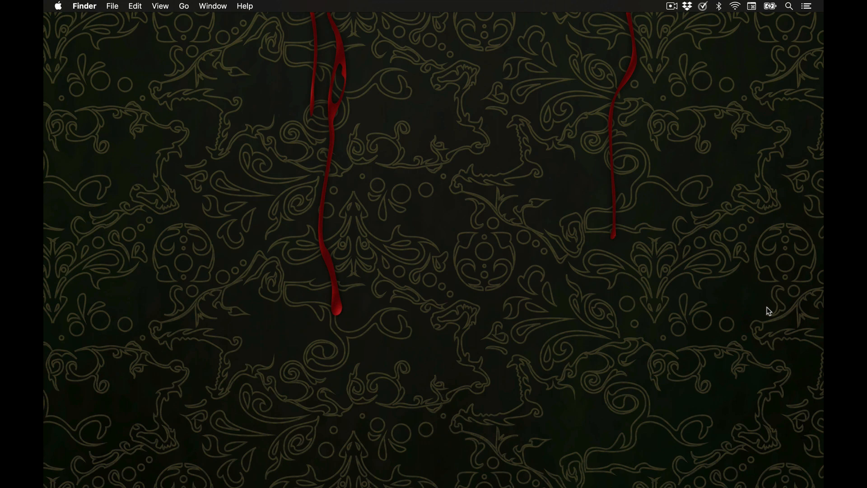
Launch Scrivener and dismiss the project templates dialog
mouse_move(434, 486)
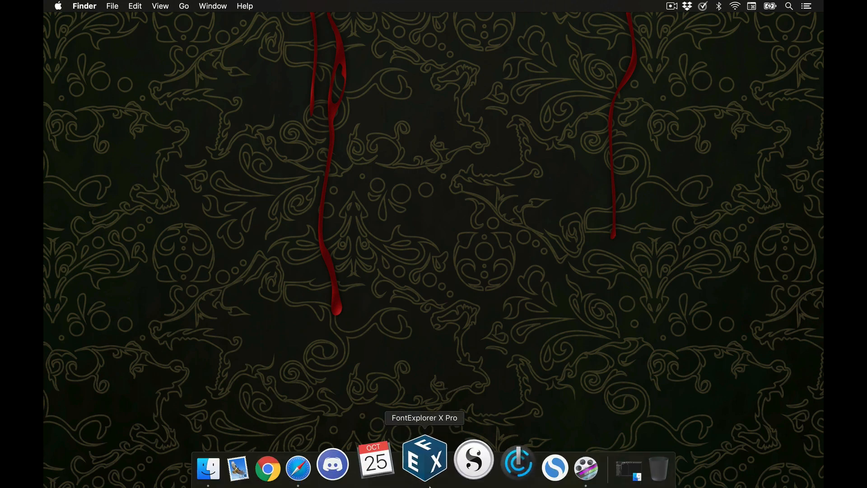
click(482, 463)
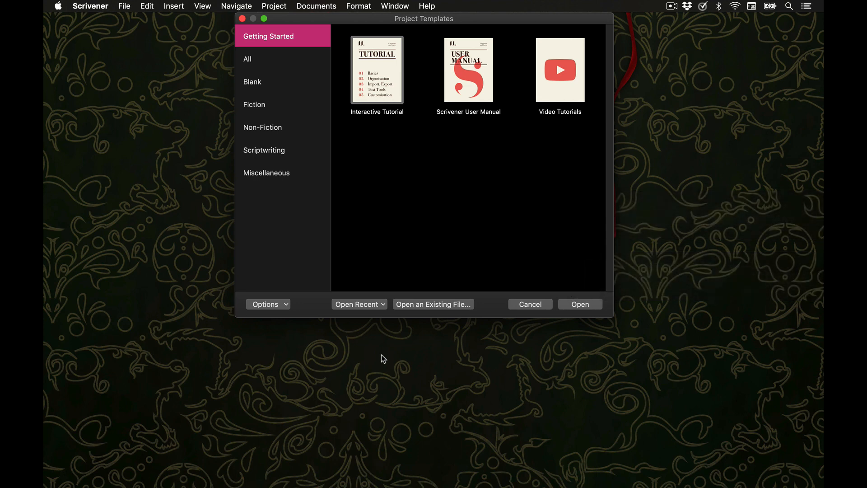
click(529, 305)
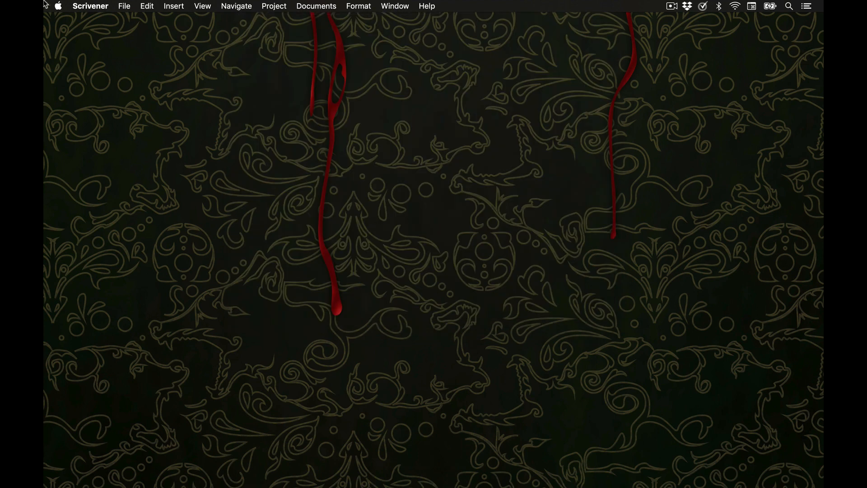
Create a new project from the Fiction category's Novel template, saved as EpicNovel
click(132, 5)
click(135, 20)
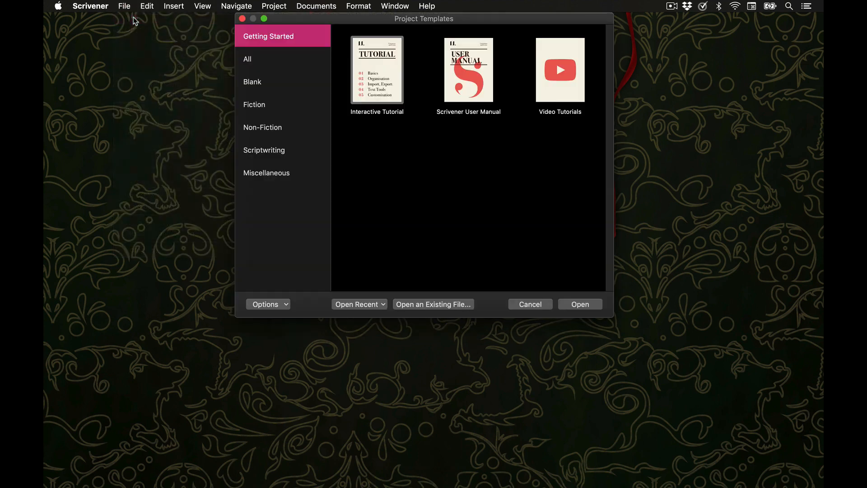
click(374, 85)
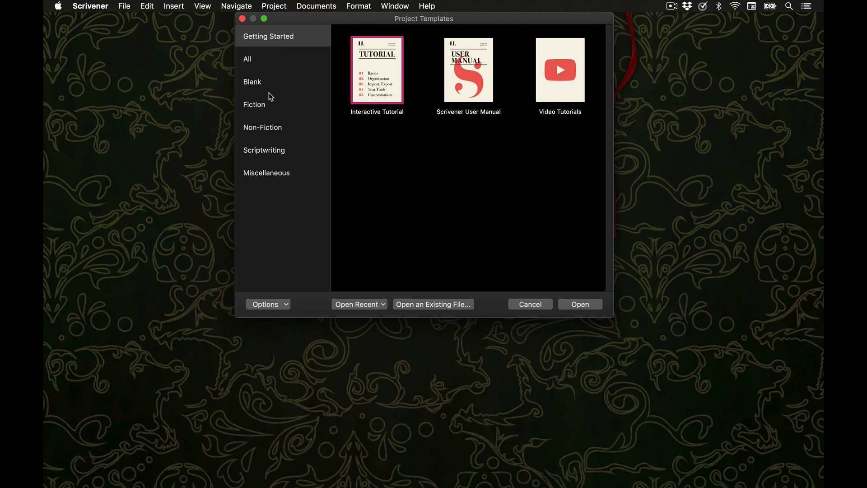
click(265, 106)
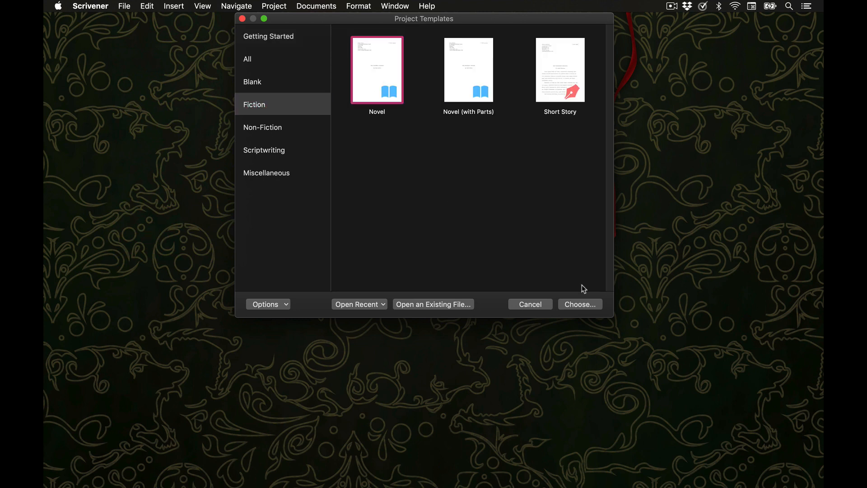
click(594, 309)
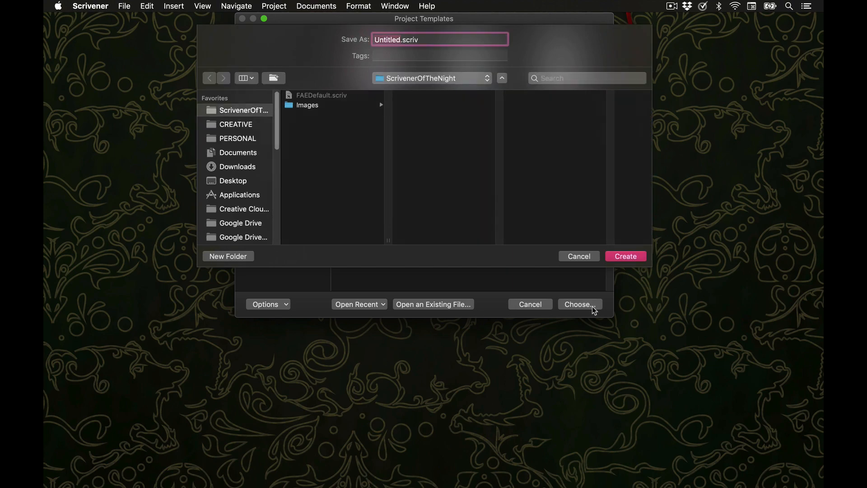
text(EpicNovel)
click(638, 256)
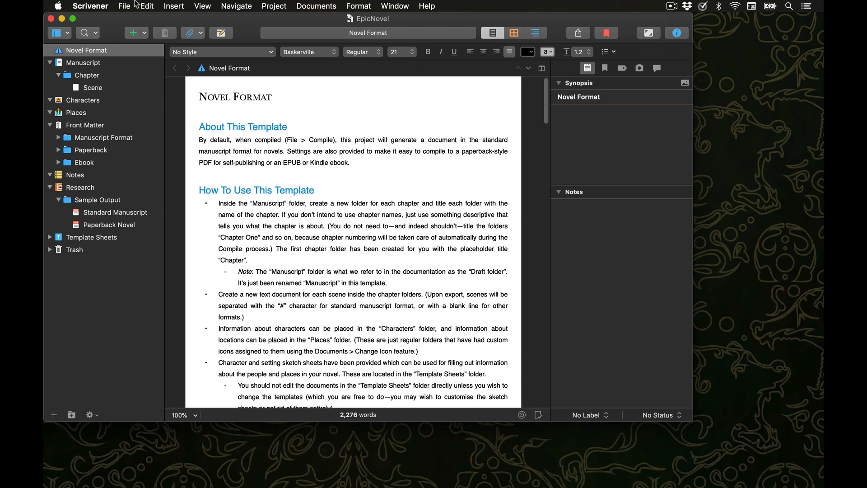
Create a new project from the Blank template and close its window
click(126, 6)
click(135, 19)
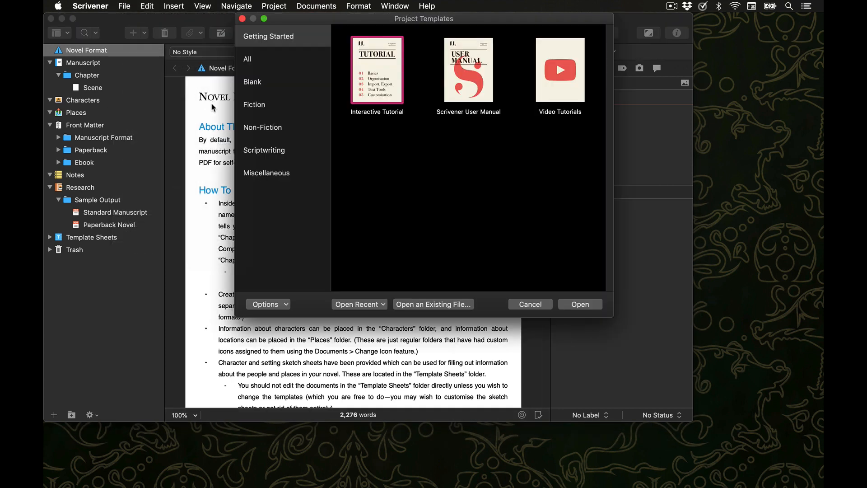
click(254, 83)
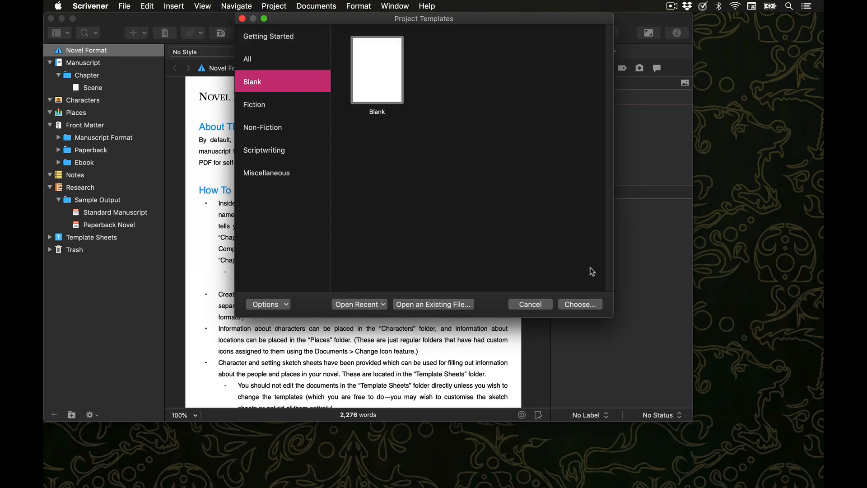
click(587, 304)
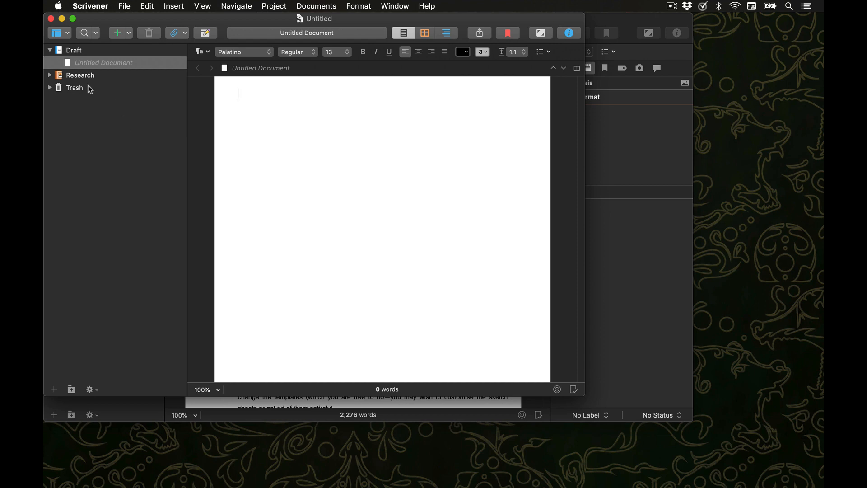
click(51, 19)
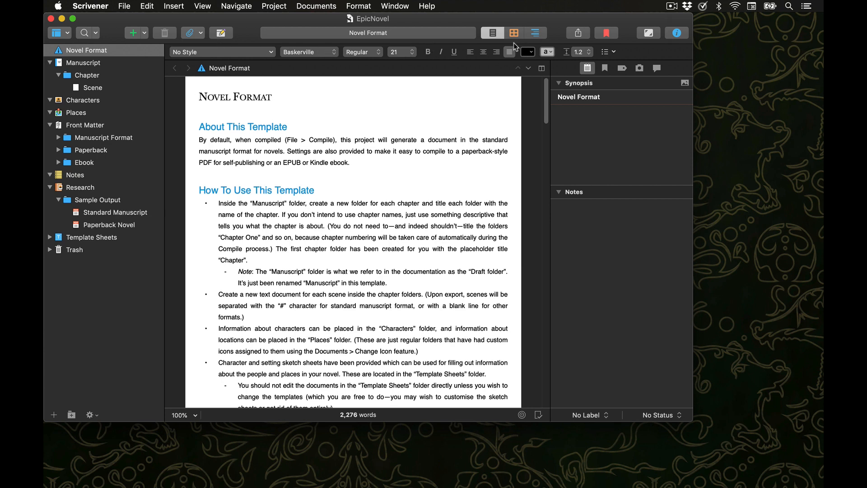
Hide the inspector and show it again
click(681, 34)
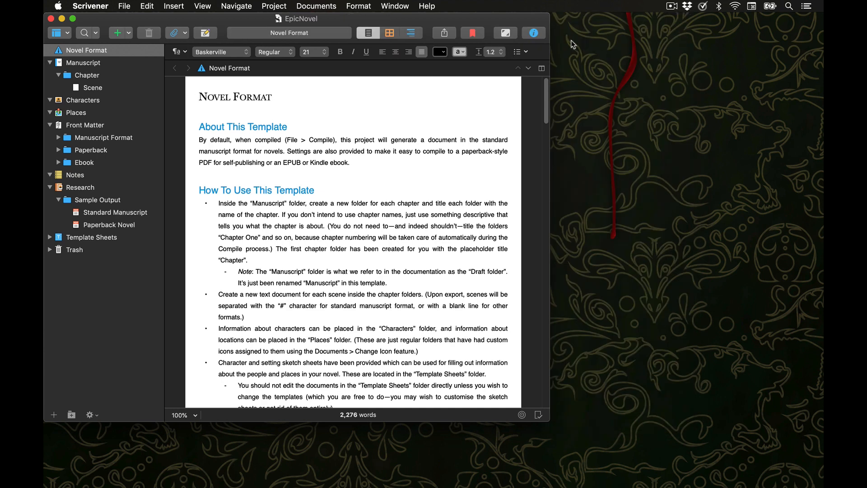
click(541, 33)
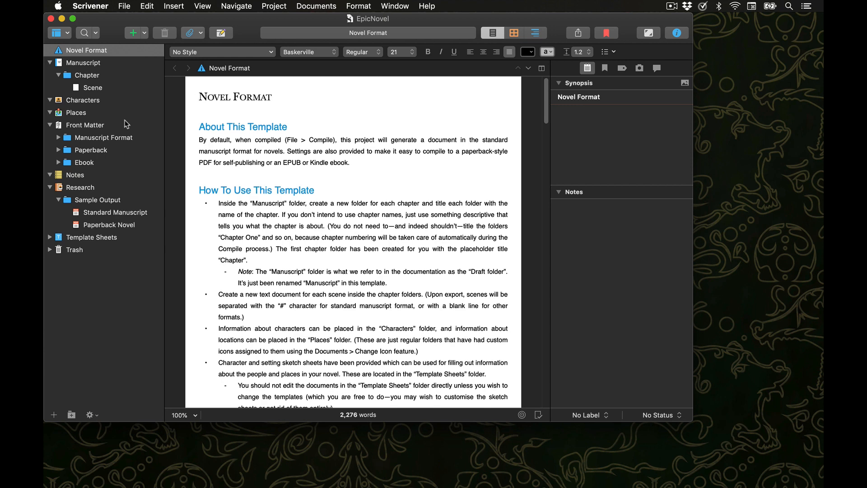
Collapse the Manuscript, Characters, Places, Front Matter and Research folders in the binder
click(50, 62)
click(49, 75)
click(50, 87)
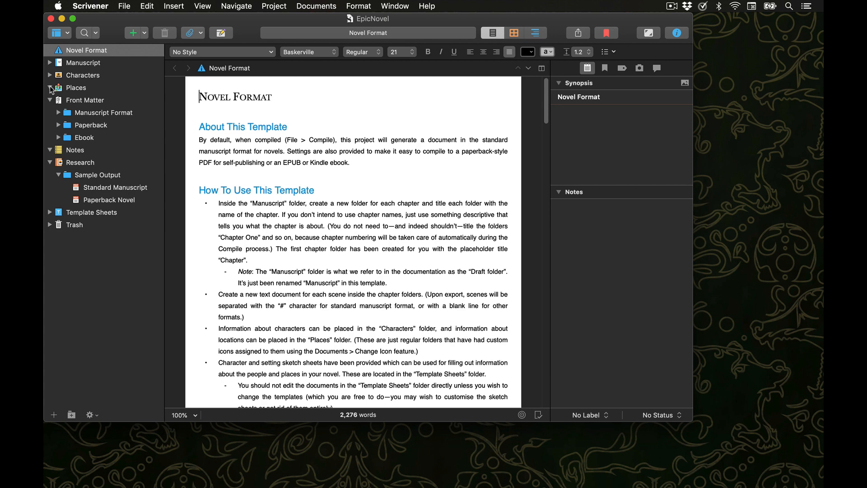
click(49, 100)
click(49, 101)
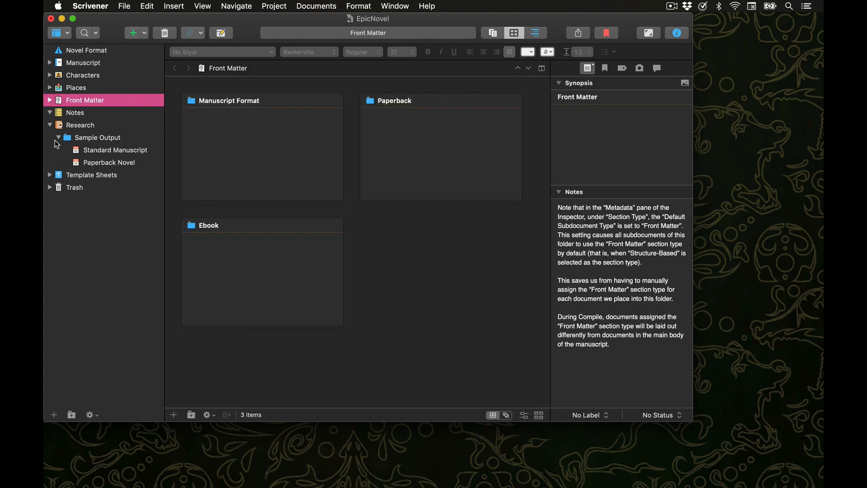
click(50, 124)
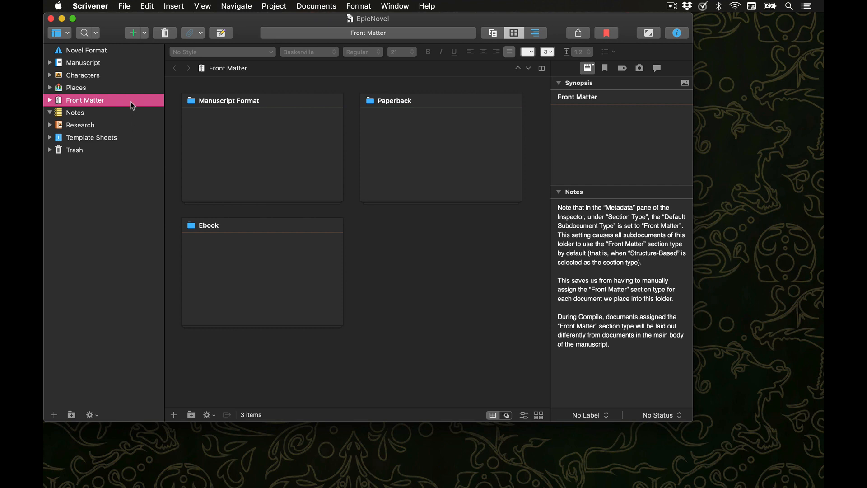
Move the Front Matter folder below Template Sheets in the binder
mouse_move(130, 103)
mouse_down()
mouse_move(93, 103)
mouse_move(49, 120)
mouse_move(71, 141)
mouse_move(55, 143)
mouse_move(62, 147)
mouse_up()
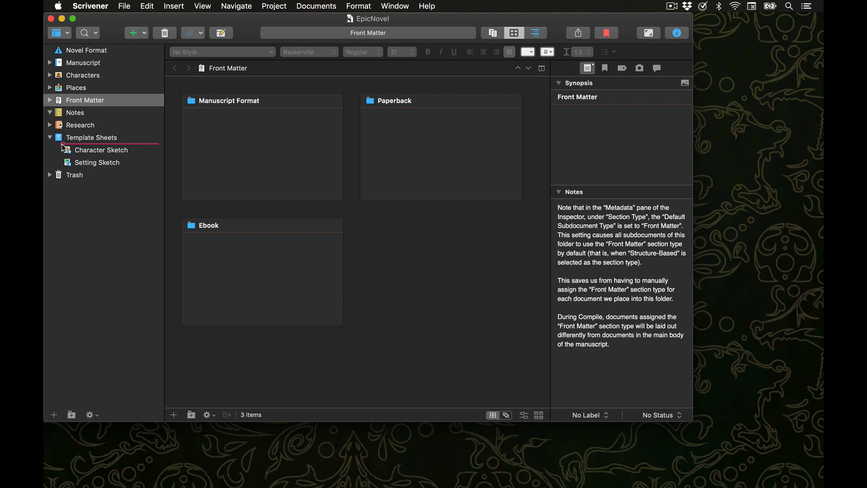
drag(62, 147, 45, 168)
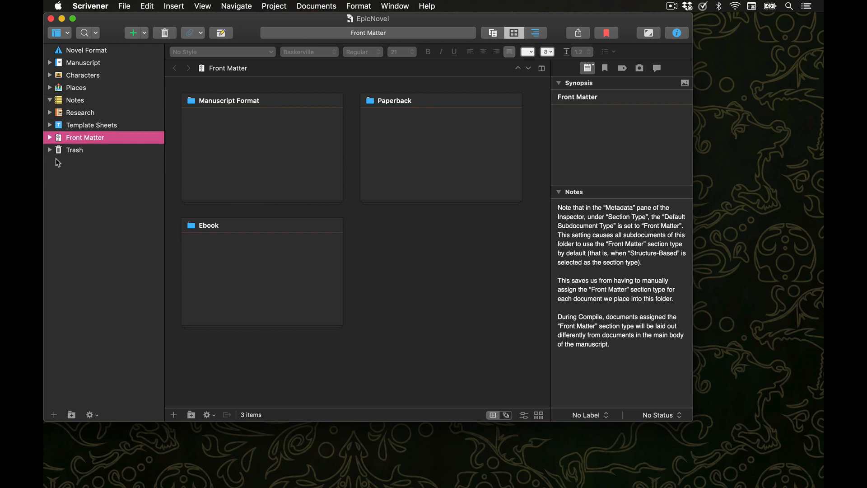
Open Research's Sample Output folder and read through the Standard Manuscript document
click(50, 113)
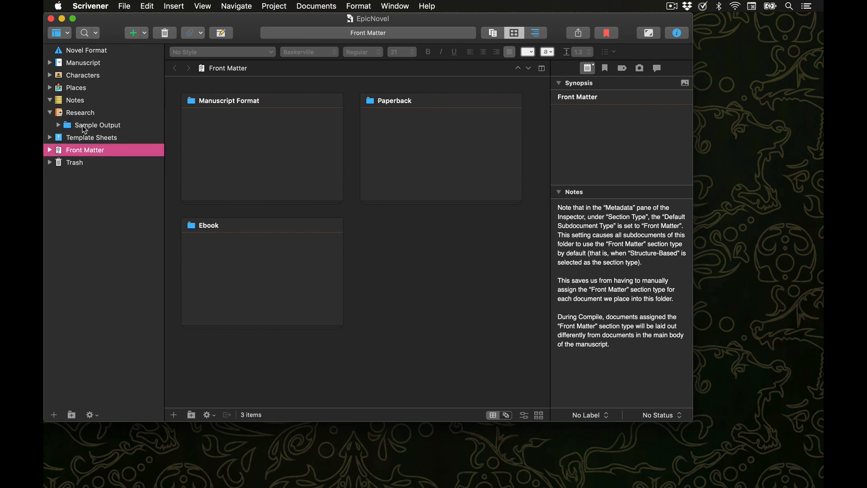
click(83, 127)
click(58, 125)
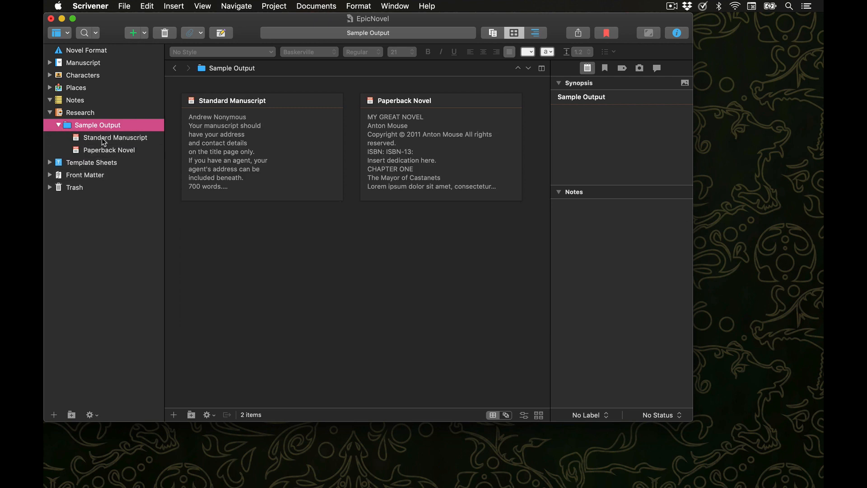
click(104, 137)
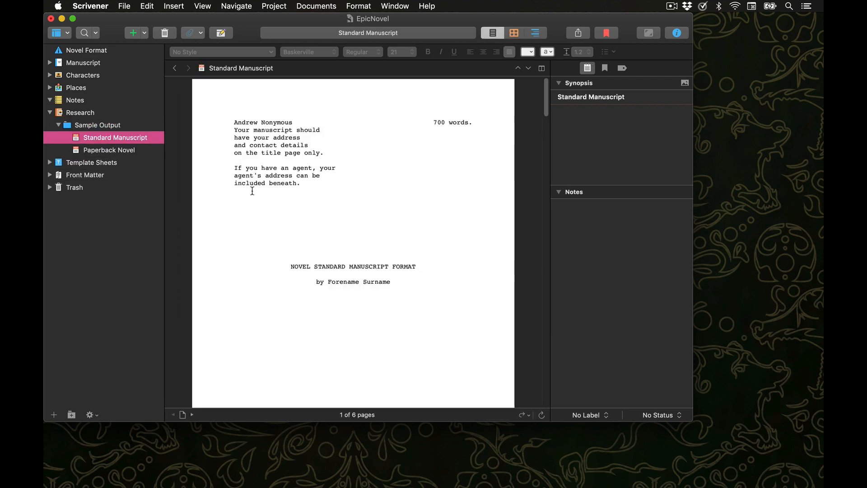
scroll(285, 203, down, 15)
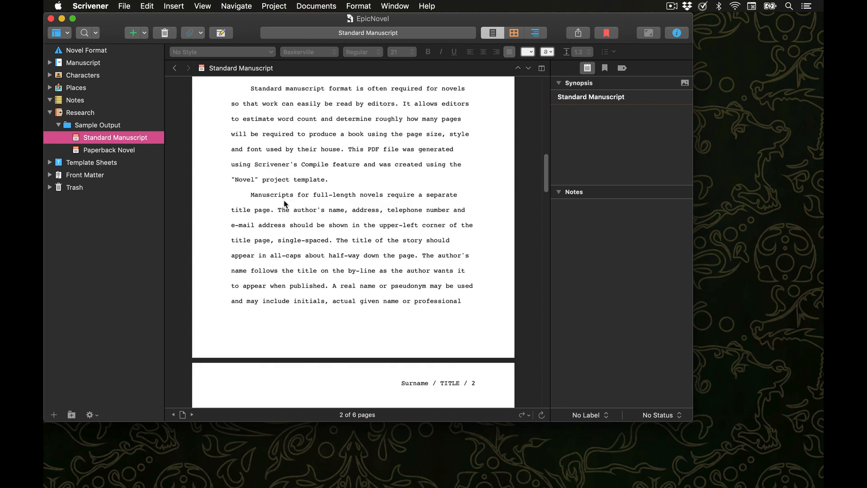
click(88, 127)
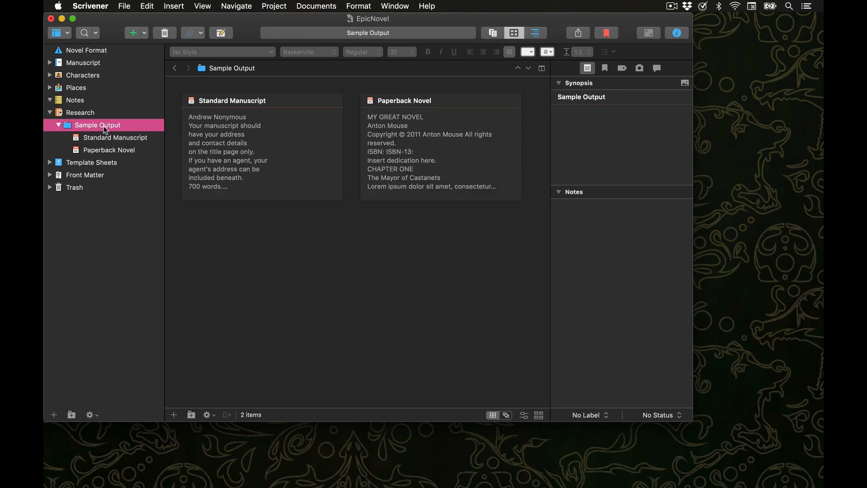
Move the Sample Output folder into Front Matter and collapse Front Matter
drag(104, 129, 73, 179)
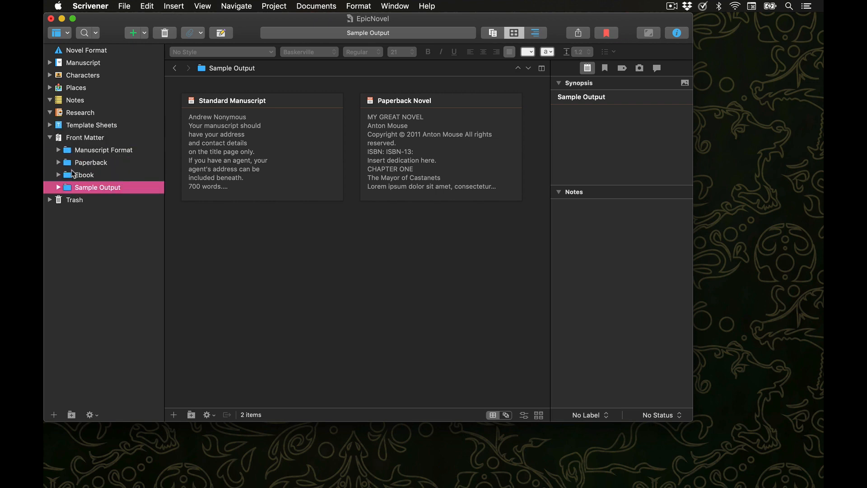
click(50, 138)
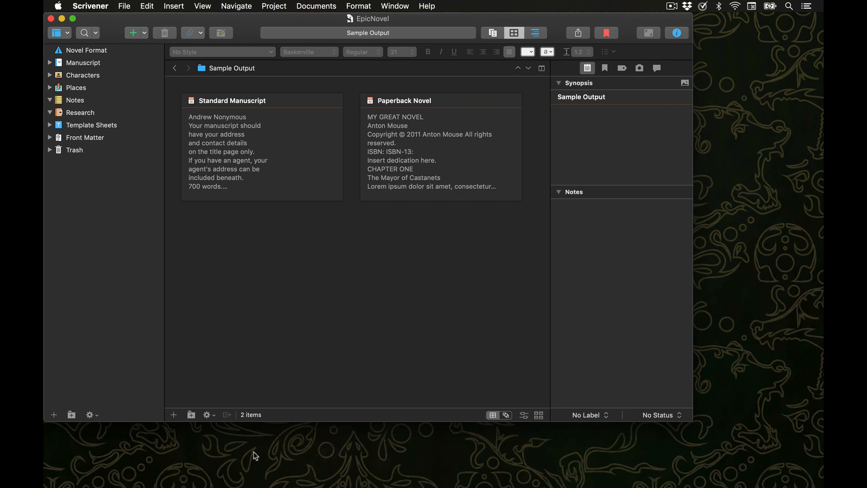
Add a new text document inside the Research folder
mouse_move(388, 486)
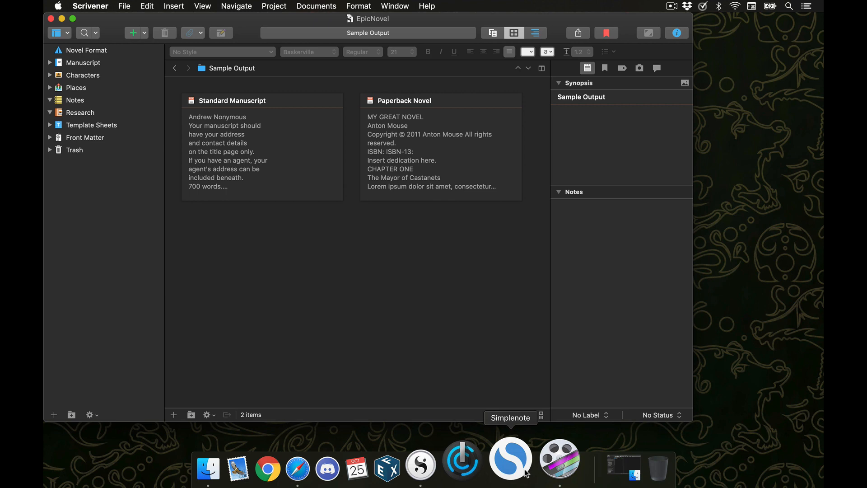
click(77, 113)
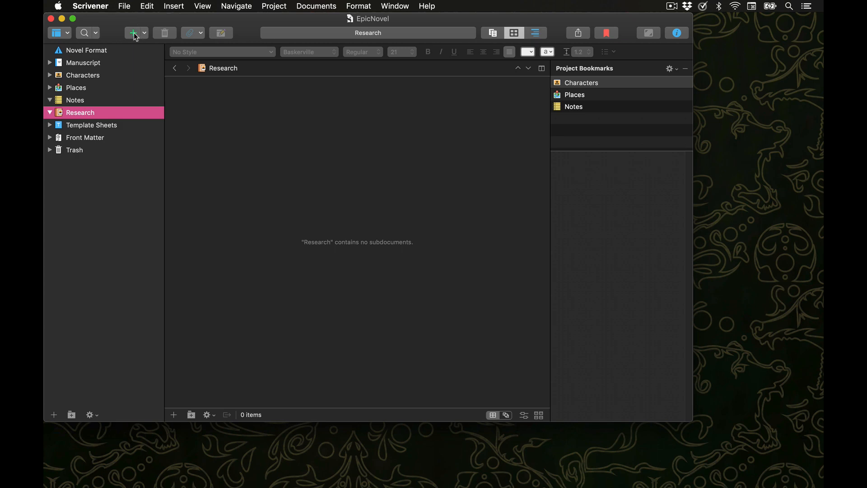
click(274, 6)
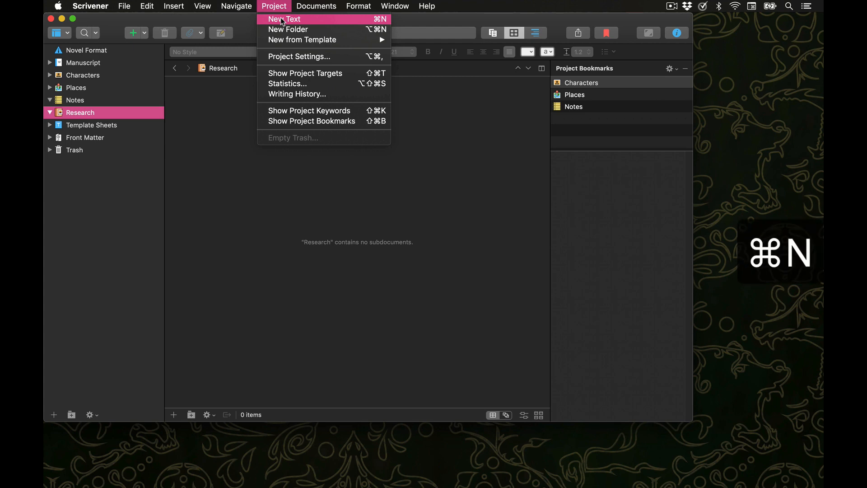
click(140, 114)
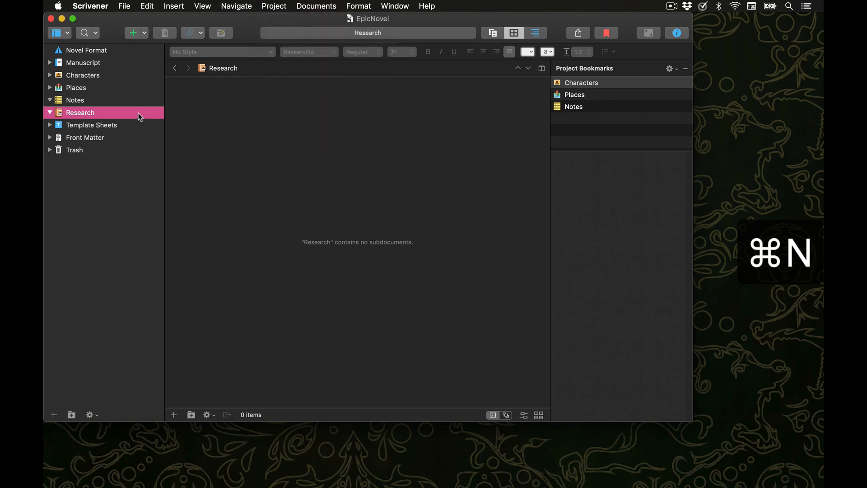
right_click(140, 117)
mouse_move(163, 121)
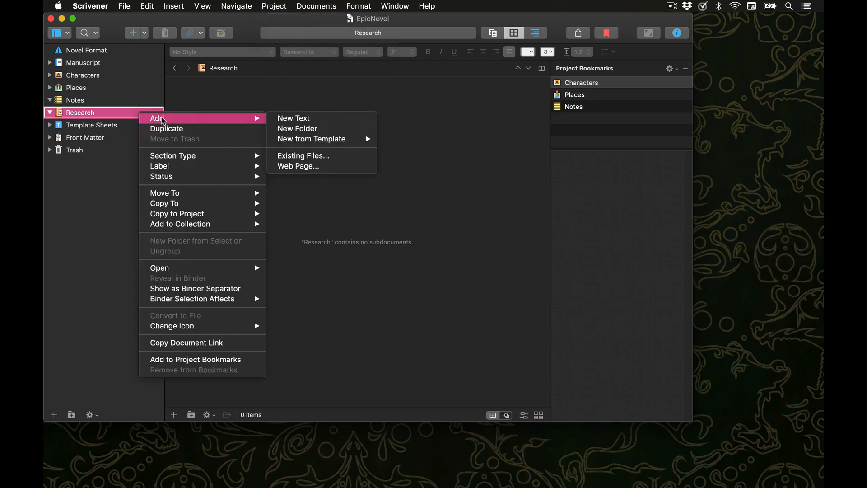
click(98, 392)
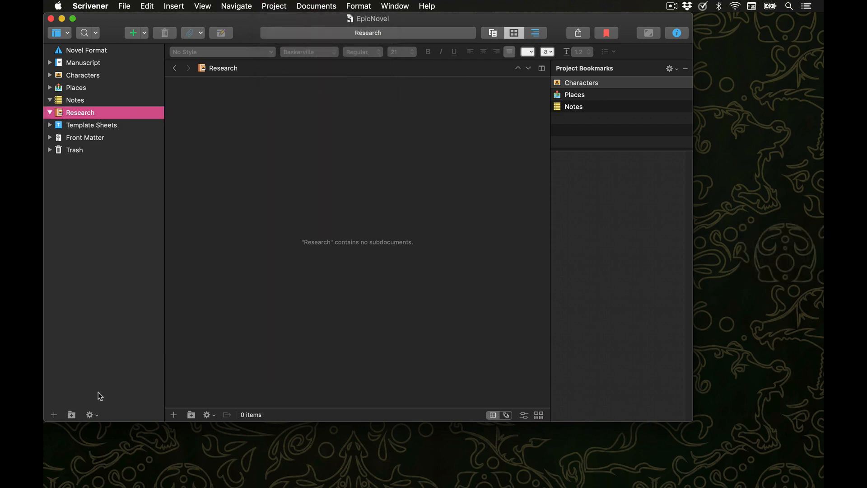
click(92, 415)
mouse_move(118, 429)
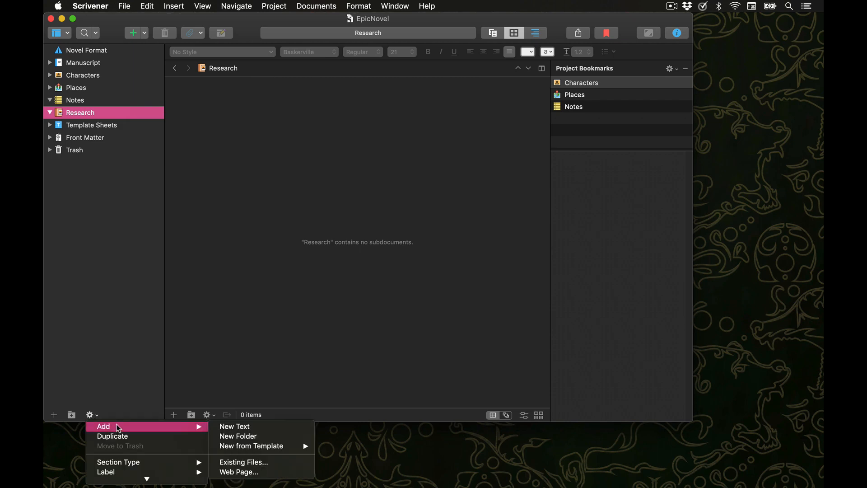
click(251, 428)
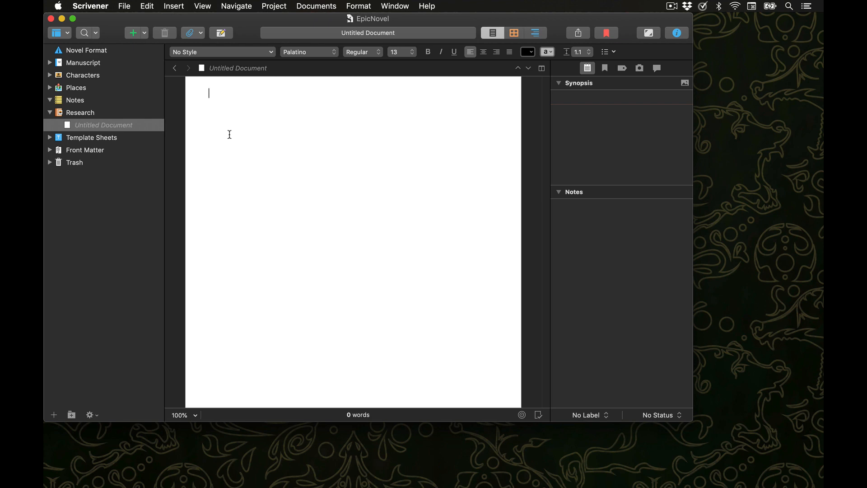
Write the note "Fiona : definition: Fair, Vine" in the new research document
text(Fiona : definitio)
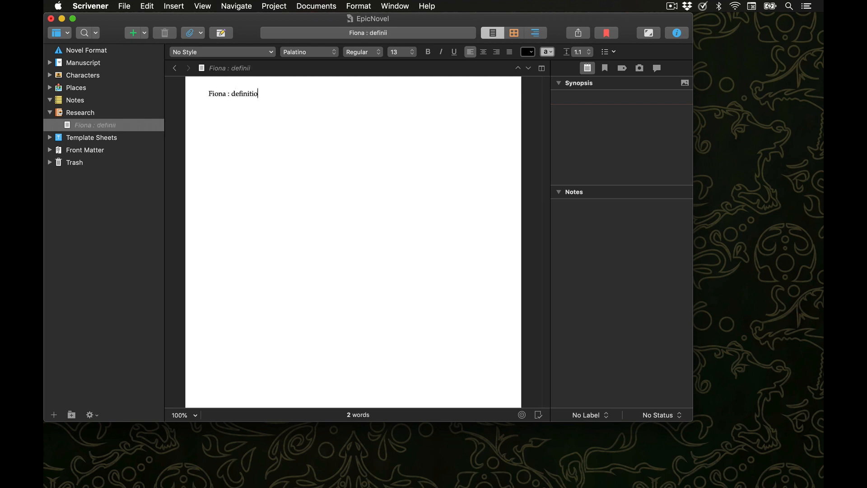
text(n: Fair, Vine)
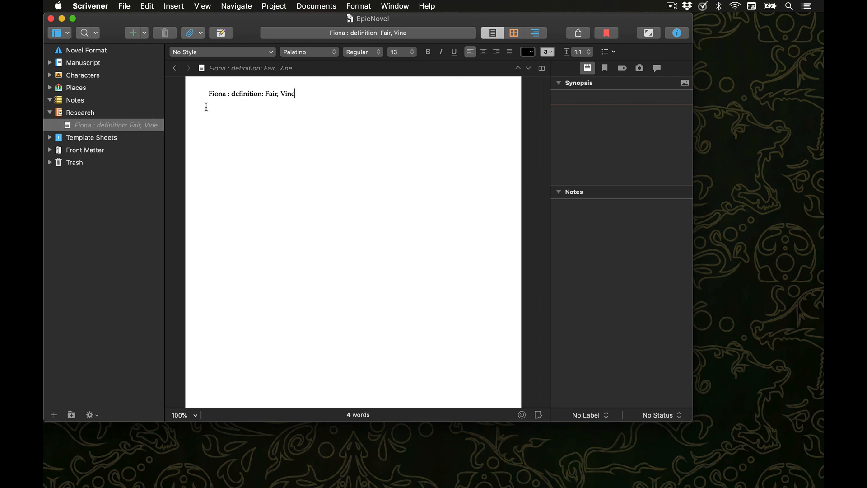
Rename the new research document in the binder as Character Name
click(139, 127)
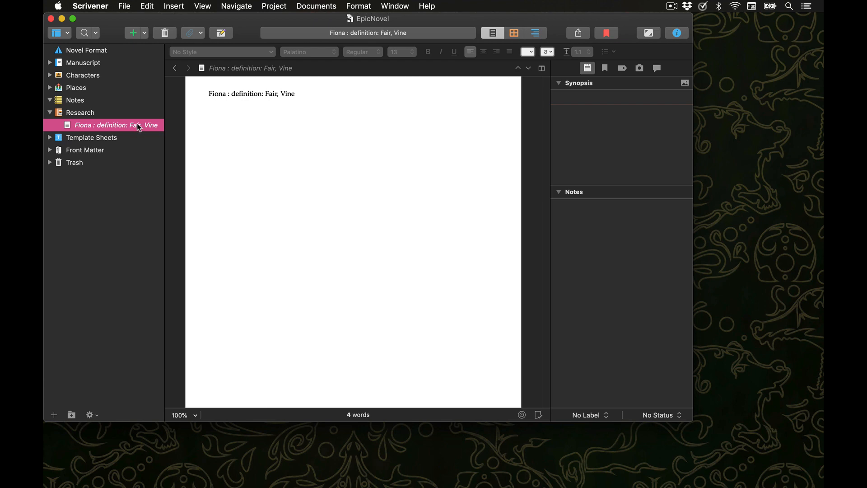
click(137, 127)
key(BackSpace)
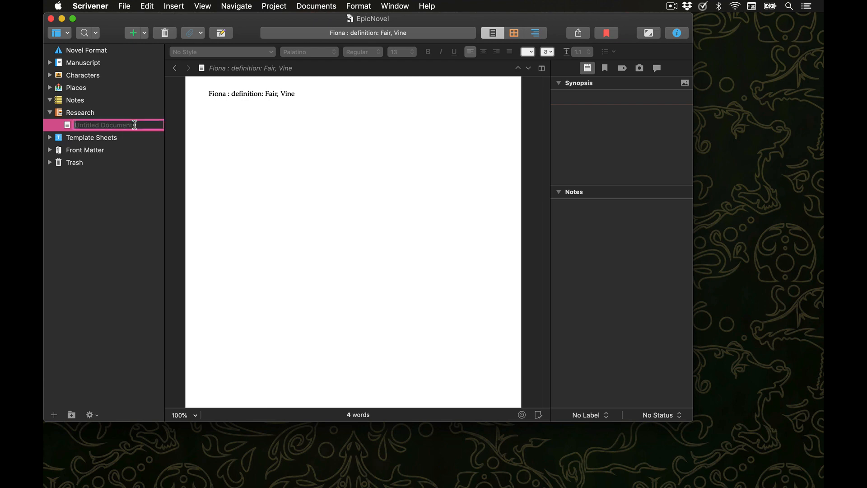
text(Character Name)
click(263, 147)
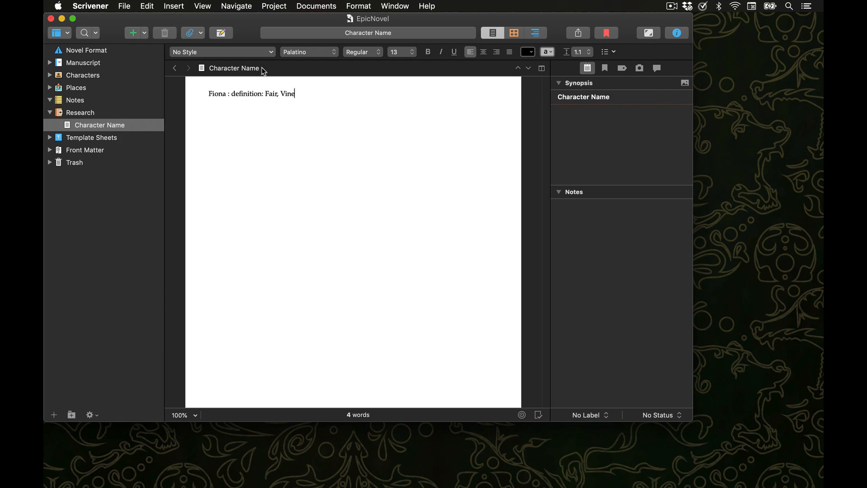
Rename the research document as Name Research from the editor's title header
drag(263, 68, 207, 69)
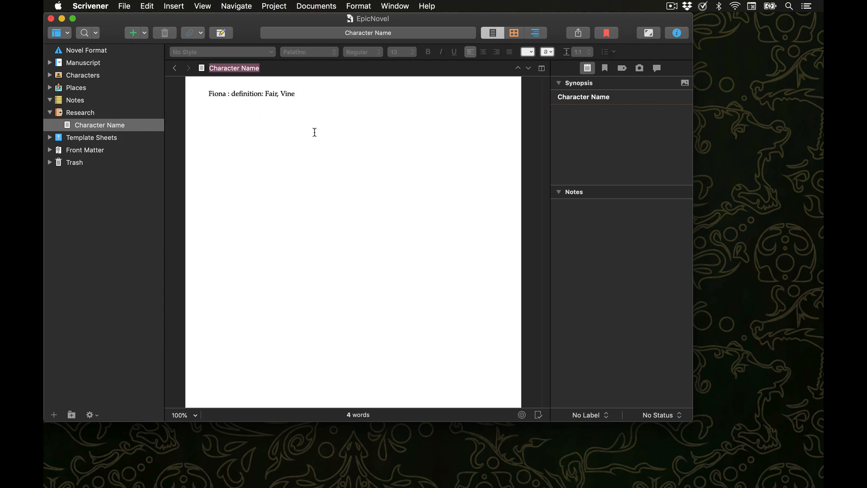
text(Name Research)
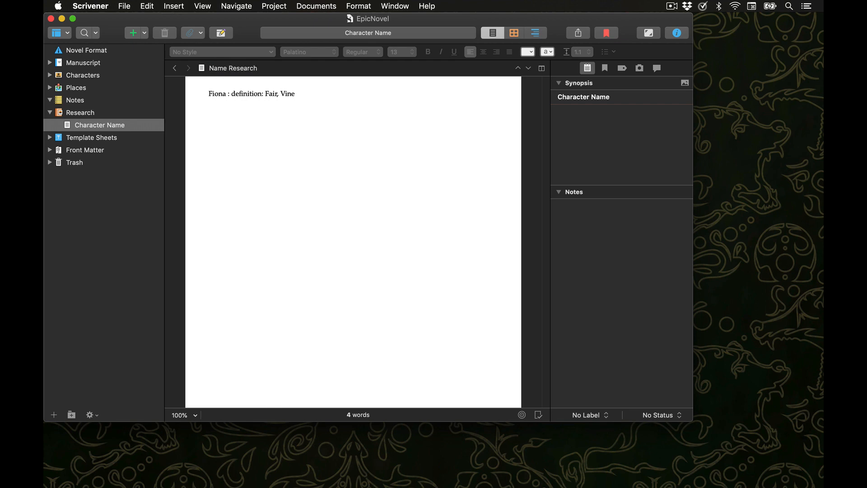
key(Return)
click(235, 142)
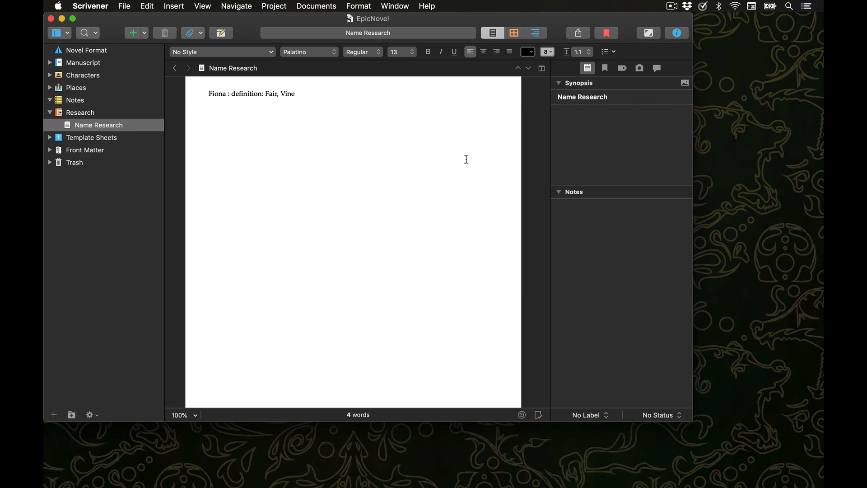
Show the tab bar in the project window
click(200, 5)
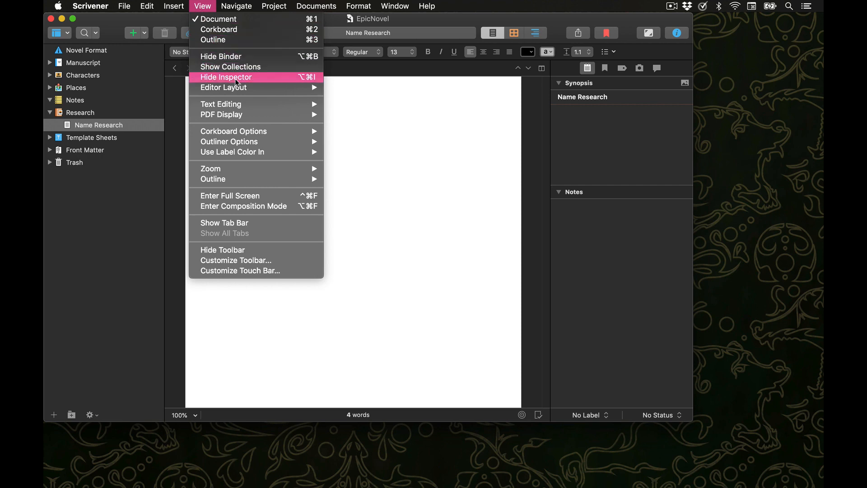
click(267, 226)
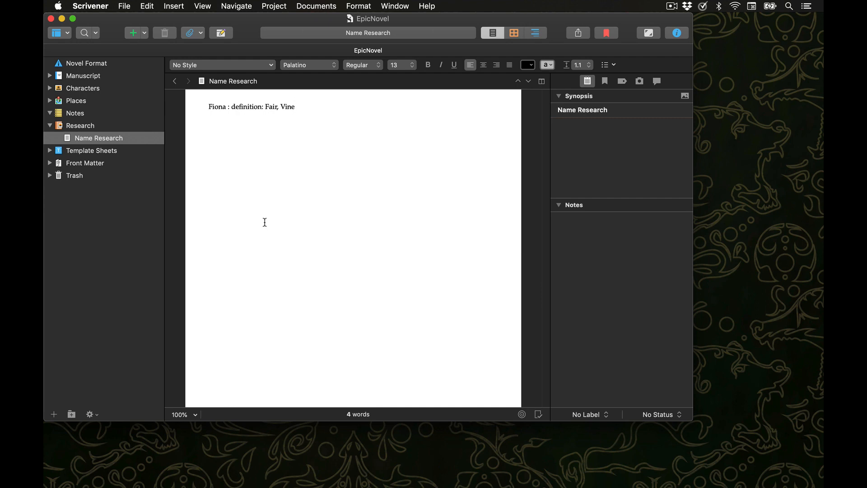